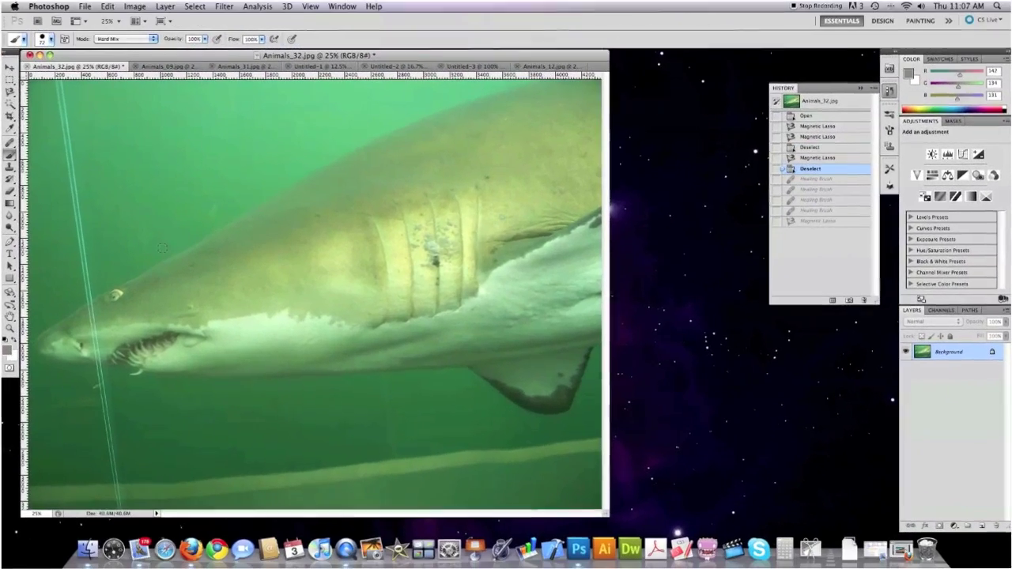
# Step: Trace a closed Magnetic Lasso selection around the patch above the shark's gill slits
pyautogui.press('l')
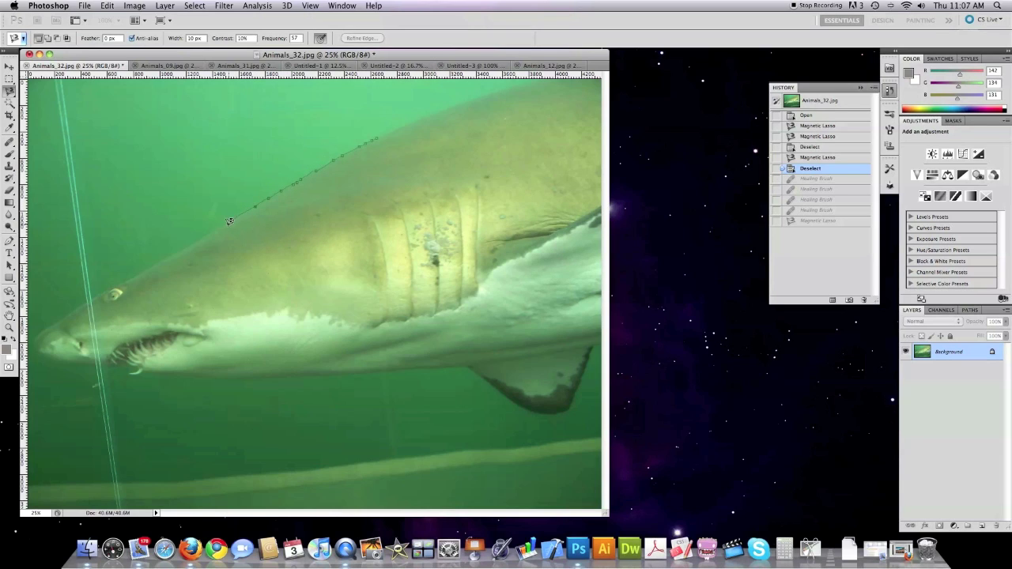
pyautogui.click(379, 133)
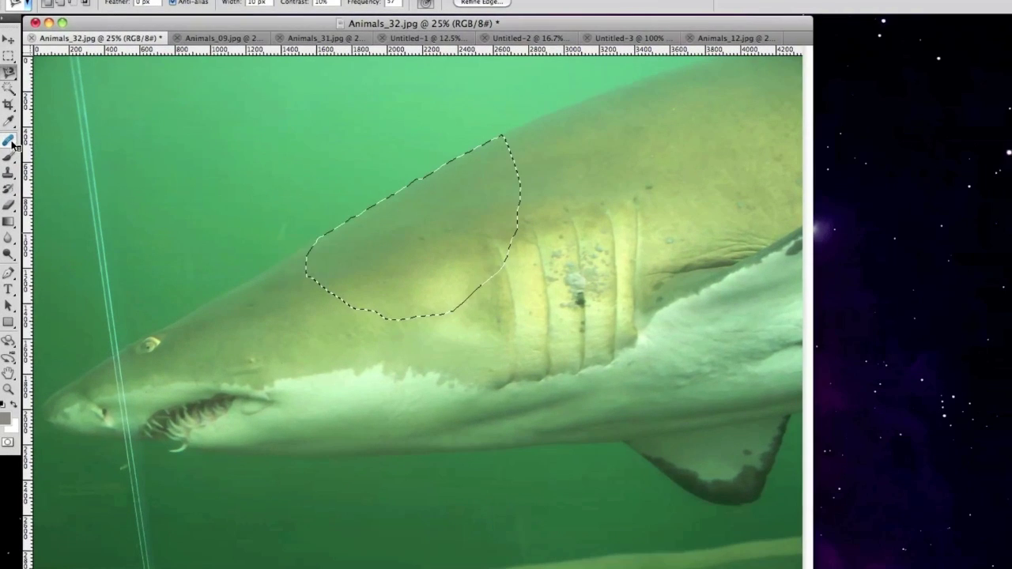
# Step: Pick the healing tool from the toolbox
pyautogui.click(9, 140)
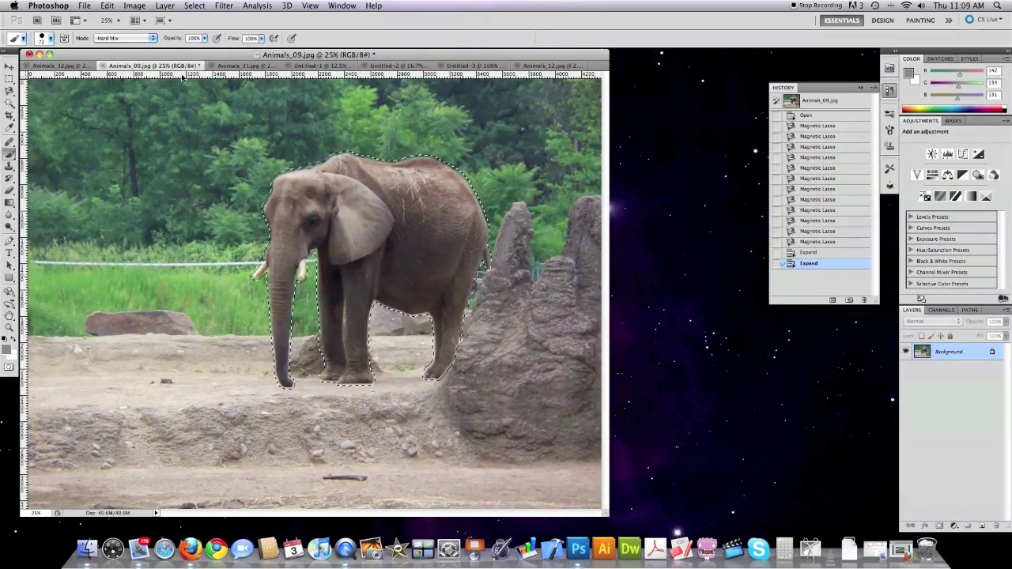
# Step: Content-Aware fill the elephant selection with the surrounding grass and rocks, then deselect
pyautogui.moveTo(292, 204)
pyautogui.mouseDown()
pyautogui.moveTo(316, 190)
pyautogui.moveTo(349, 199)
pyautogui.mouseUp()
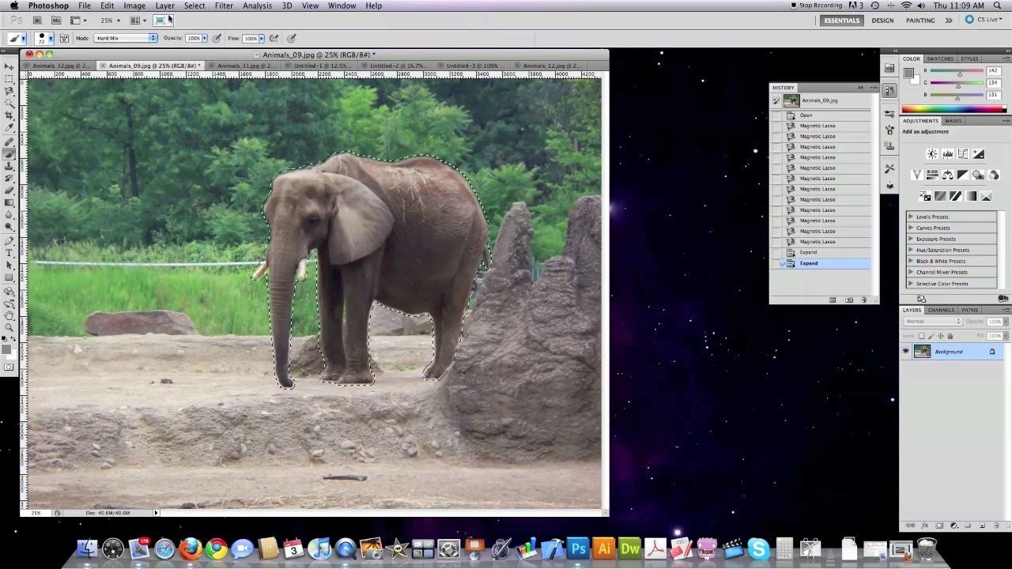
pyautogui.click(110, 6)
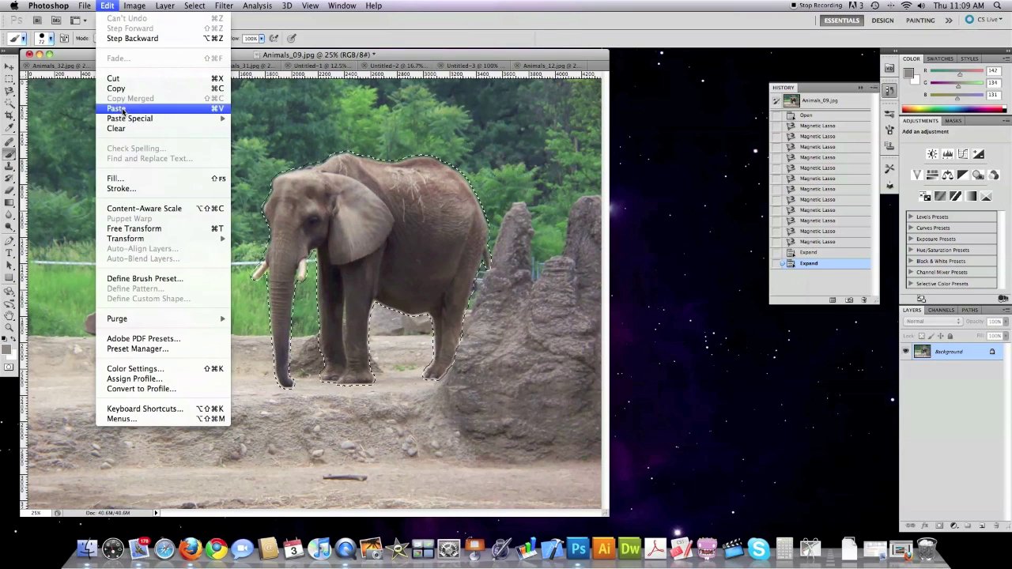
pyautogui.click(128, 180)
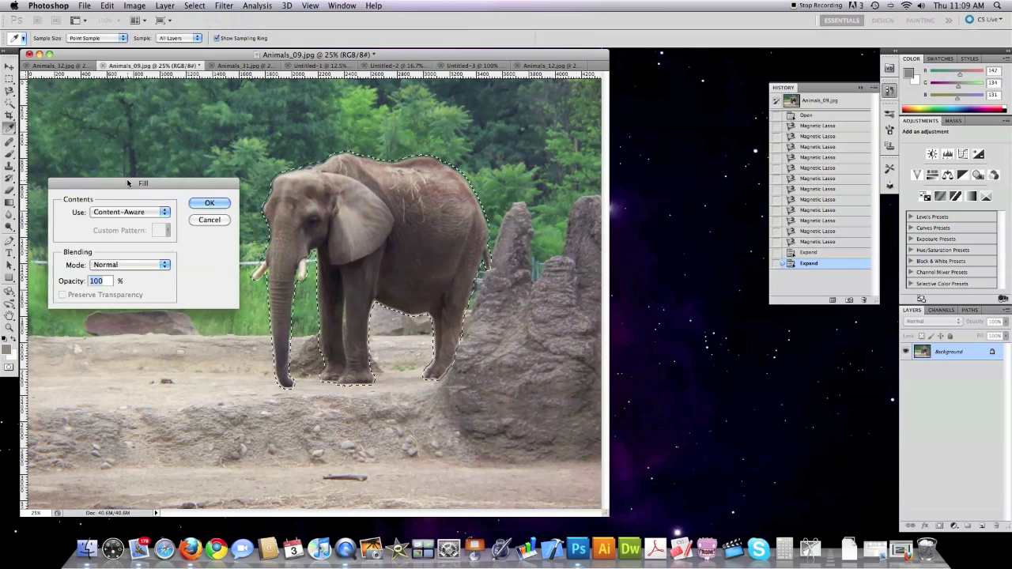
pyautogui.click(210, 203)
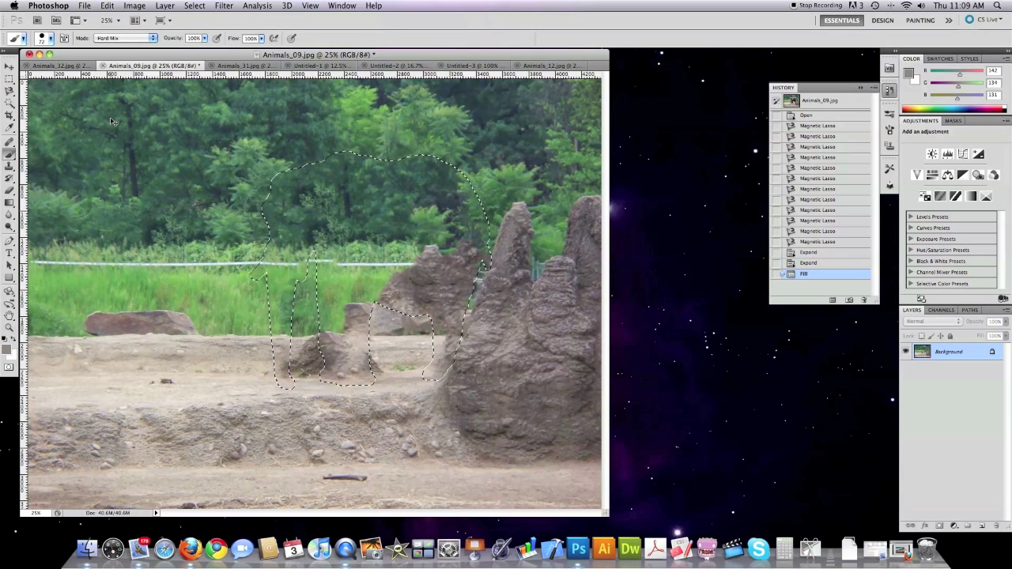
pyautogui.press('super+d')
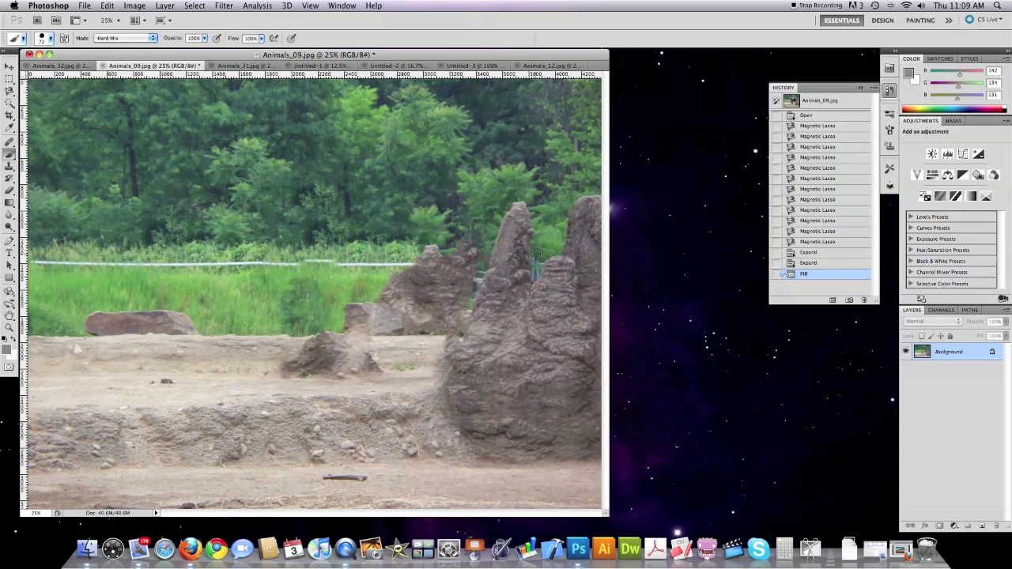
# Step: Zoom out on the elephant-free photo, reselect the Healing Brush, and switch to Animals_31.jpg
pyautogui.click(10, 328)
pyautogui.keyDown('alt'); pyautogui.click(233, 230); pyautogui.keyUp('alt')
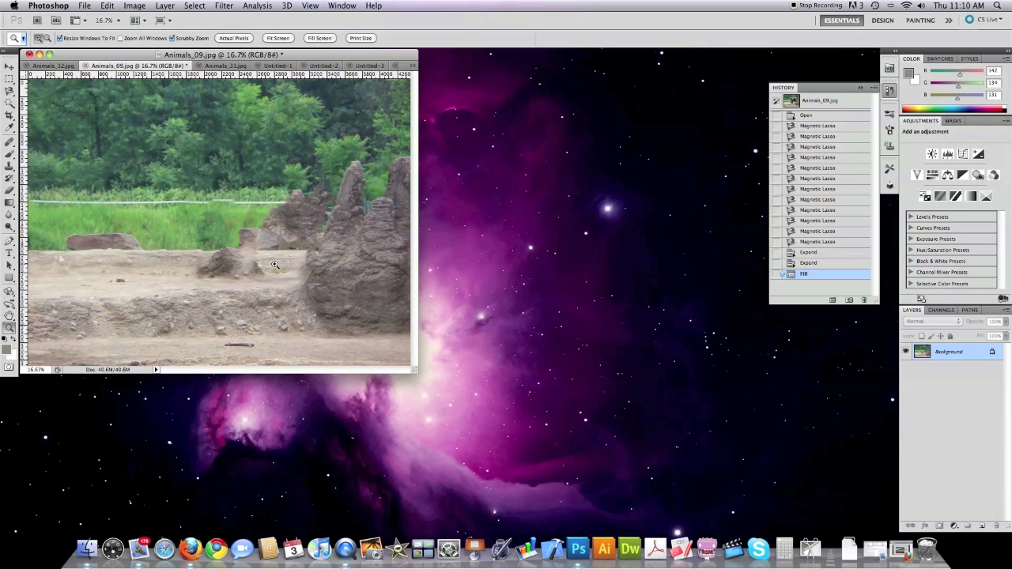
pyautogui.click(191, 6)
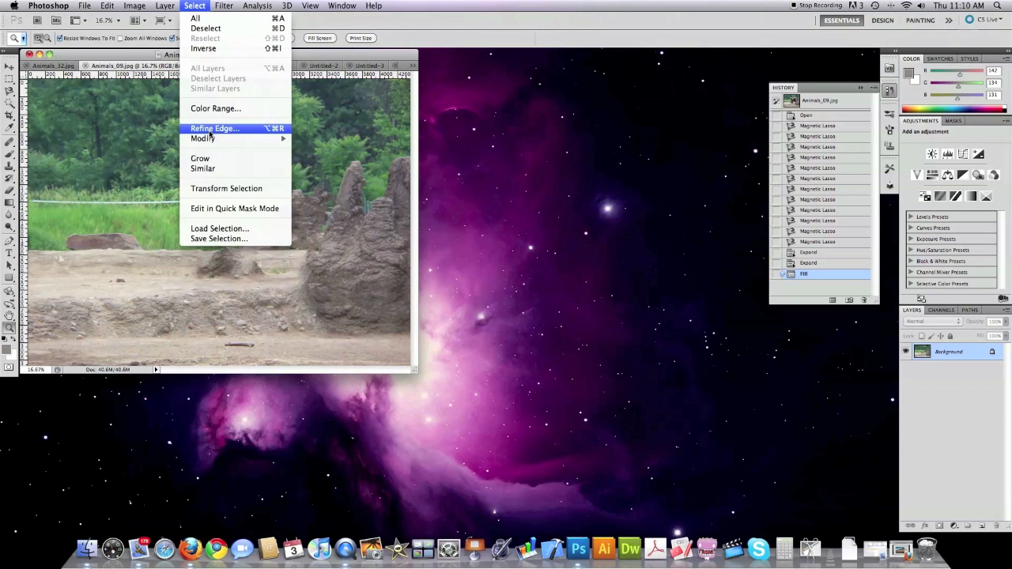
pyautogui.moveTo(208, 139)
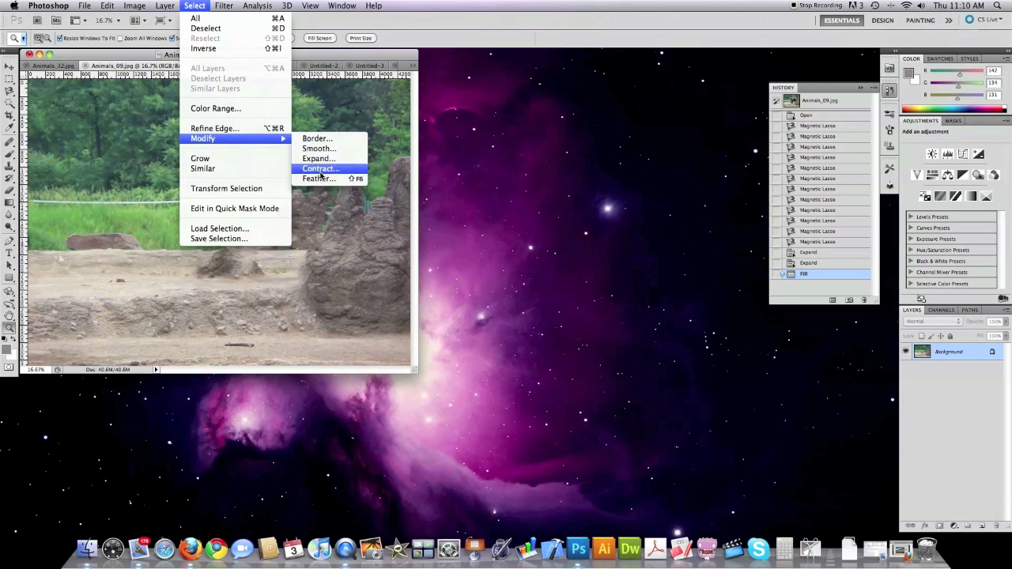
pyautogui.click(321, 49)
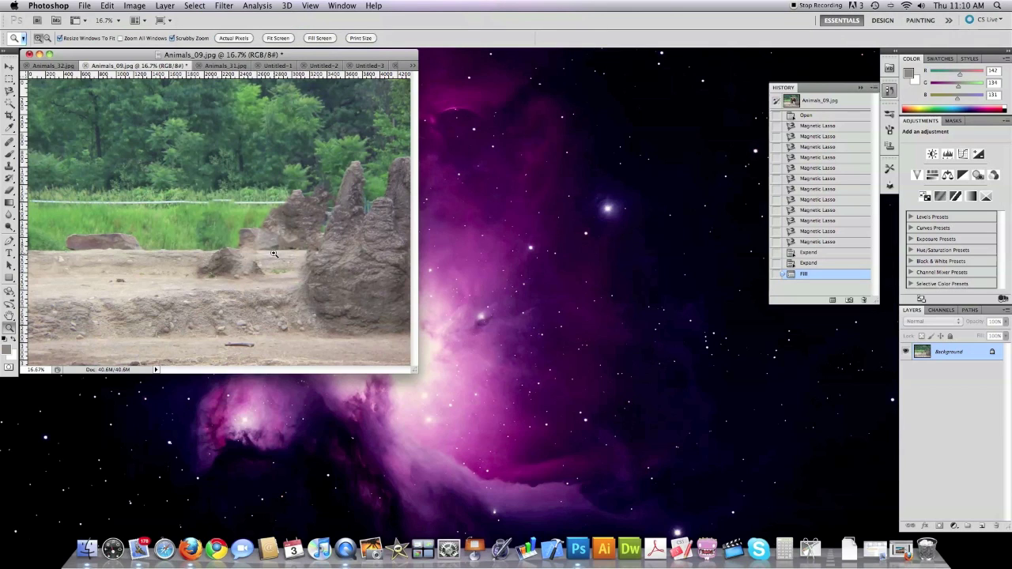
pyautogui.click(9, 144)
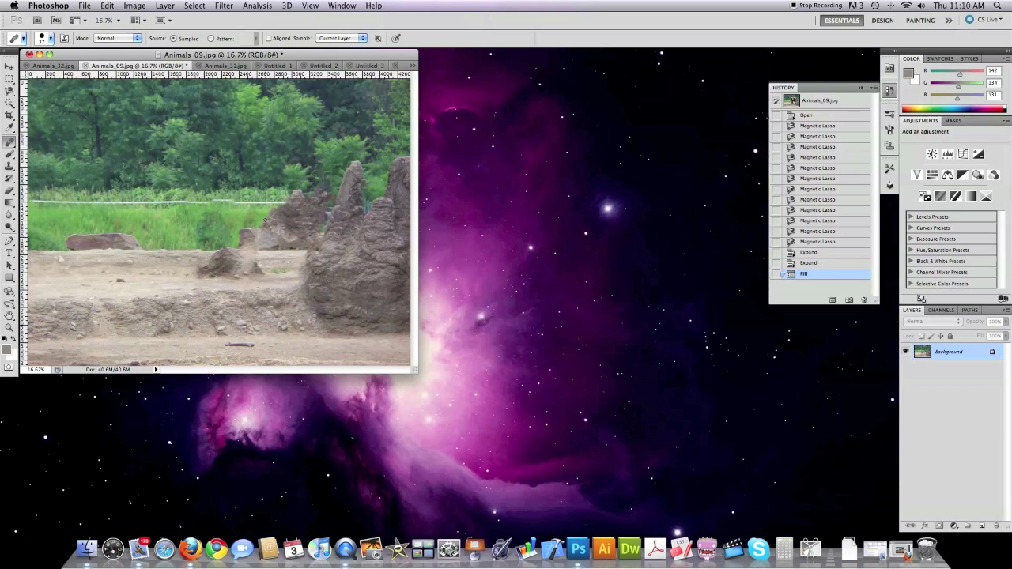
pyautogui.click(225, 66)
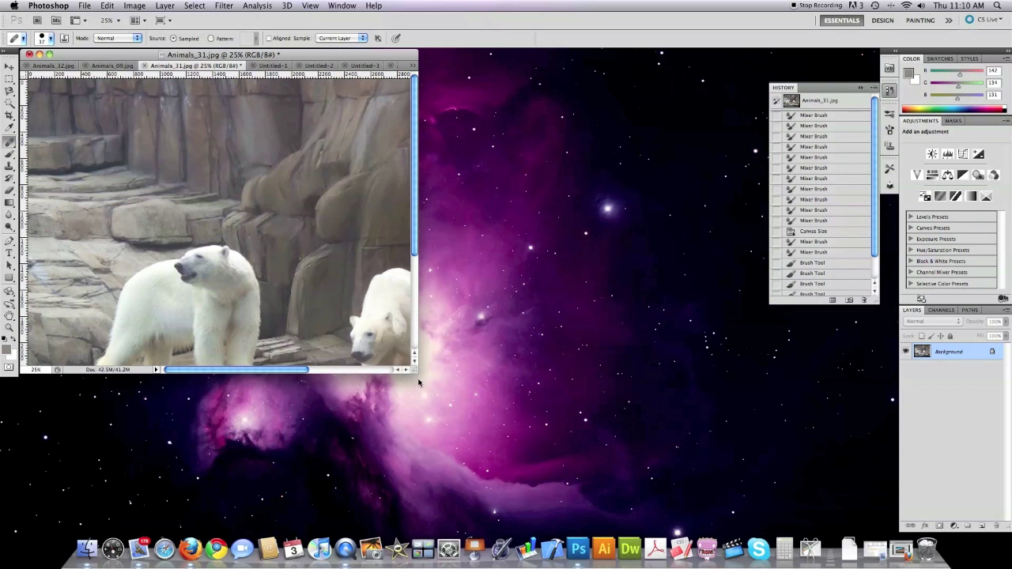
# Step: Enlarge the Animals_31.jpg window, zoom in on the rock wall, then back out to both bears
pyautogui.moveTo(415, 371); pyautogui.dragTo(604, 491)
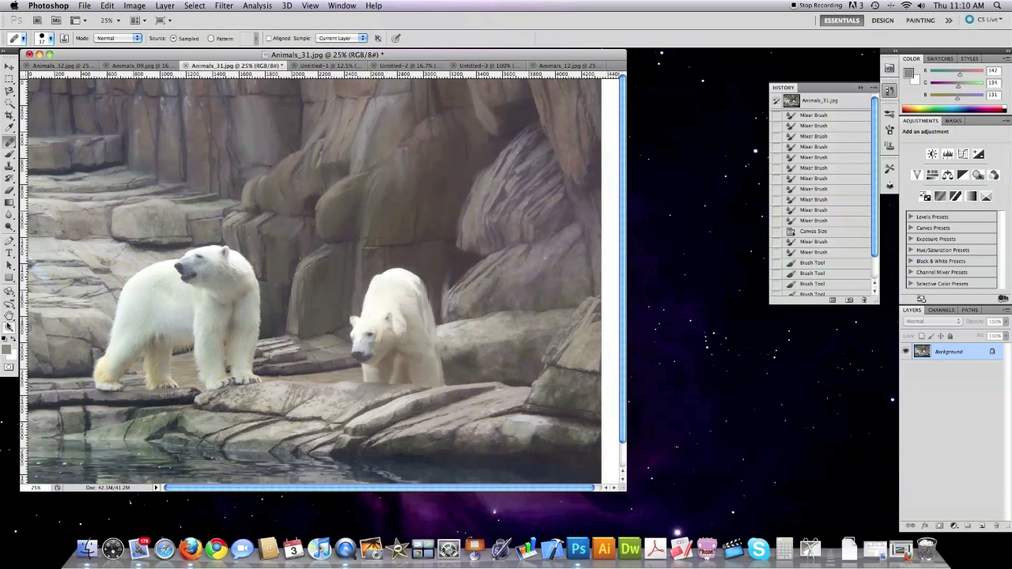
pyautogui.press('z')
pyautogui.click(363, 198)
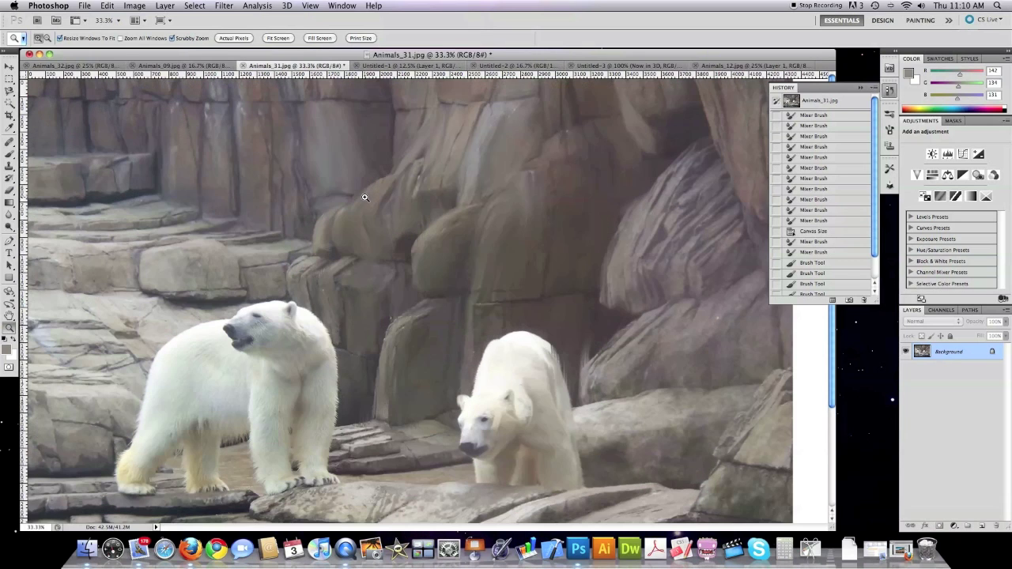
pyautogui.click(480, 243)
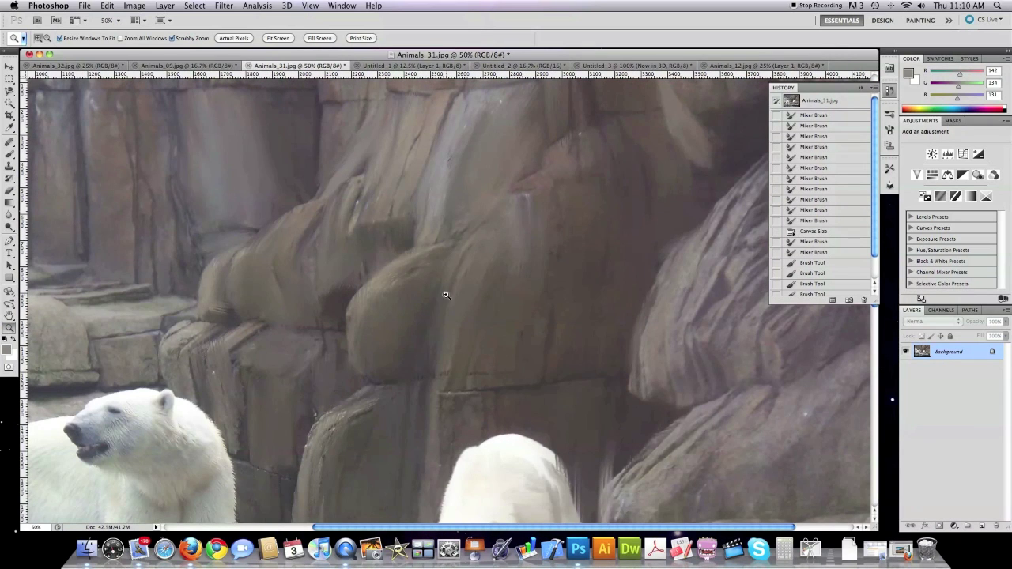
pyautogui.press('alt')
pyautogui.keyDown('alt'); pyautogui.click(490, 297); pyautogui.keyUp('alt')
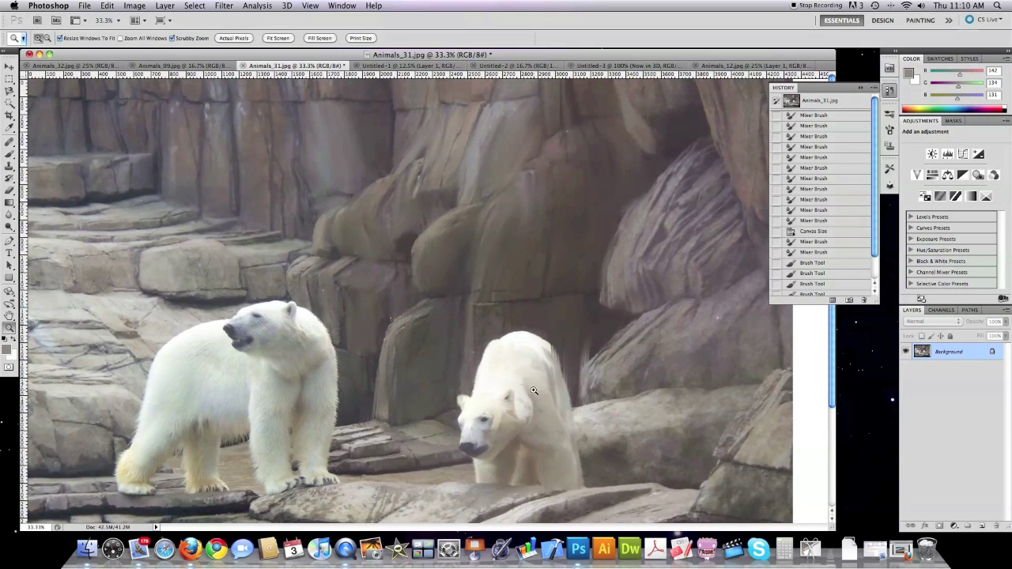
pyautogui.click(9, 155)
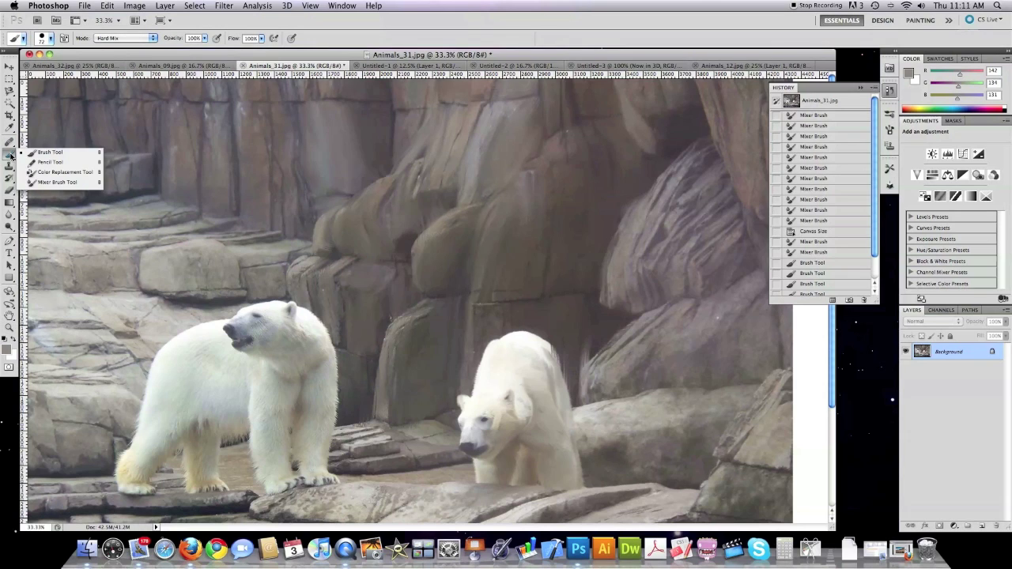
# Step: Choose the Mixer Brush with the Wet, Heavy Mix preset, enlarge it, and dab the rocks
pyautogui.click(46, 181)
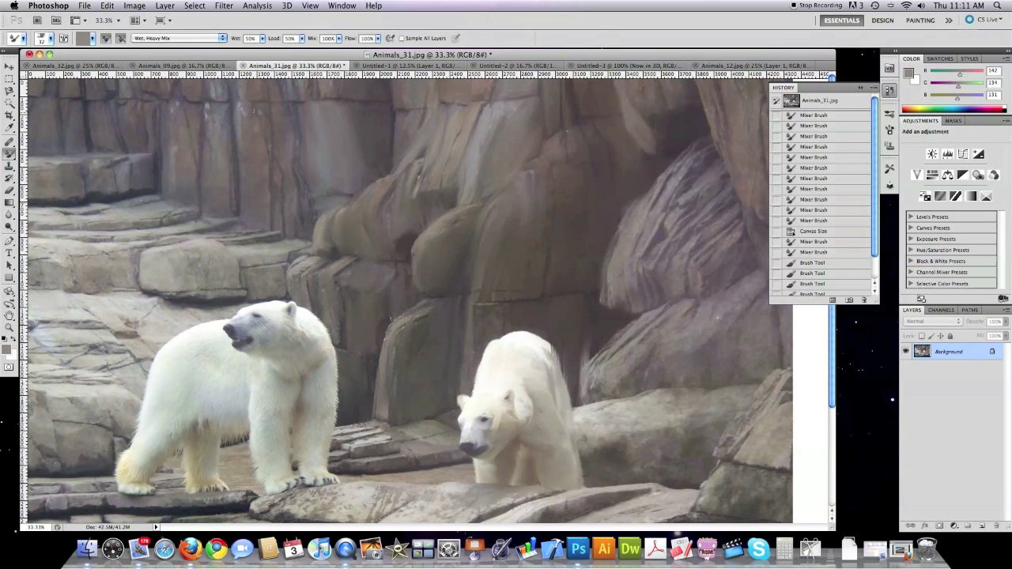
pyautogui.click(155, 39)
pyautogui.click(156, 39)
pyautogui.click(50, 38)
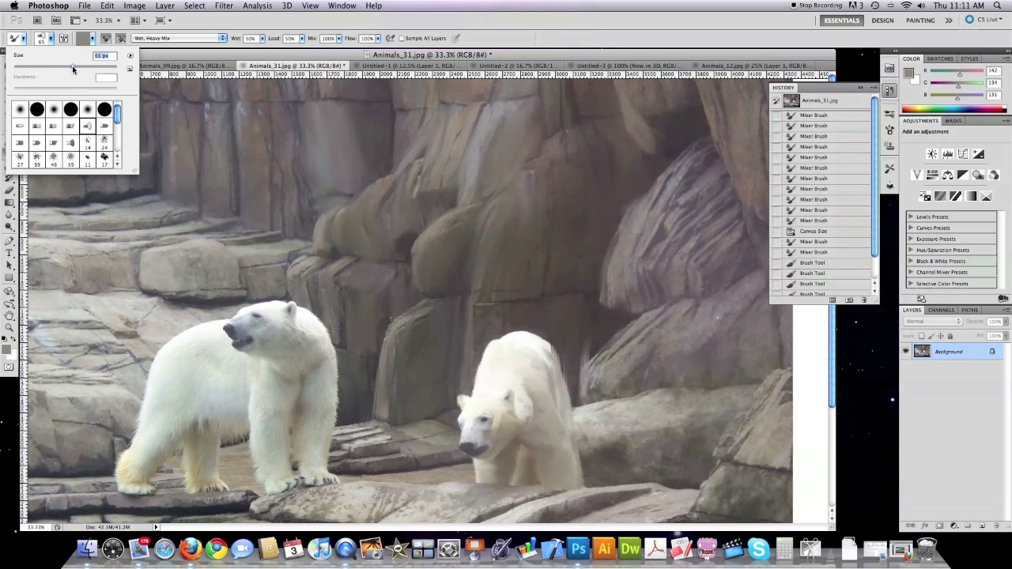
pyautogui.click(375, 246)
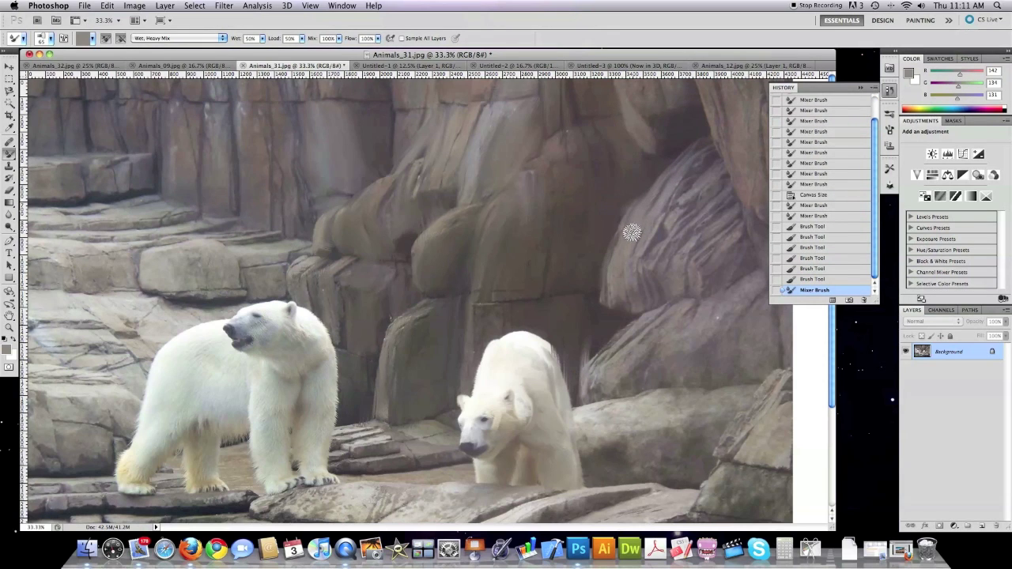
# Step: Smear the rock wall behind the polar bears with several Mixer Brush strokes, then go to Untitled-1
pyautogui.moveTo(620, 300); pyautogui.dragTo(612, 293)
pyautogui.moveTo(641, 257)
pyautogui.mouseDown()
pyautogui.moveTo(659, 212)
pyautogui.moveTo(706, 147)
pyautogui.mouseUp()
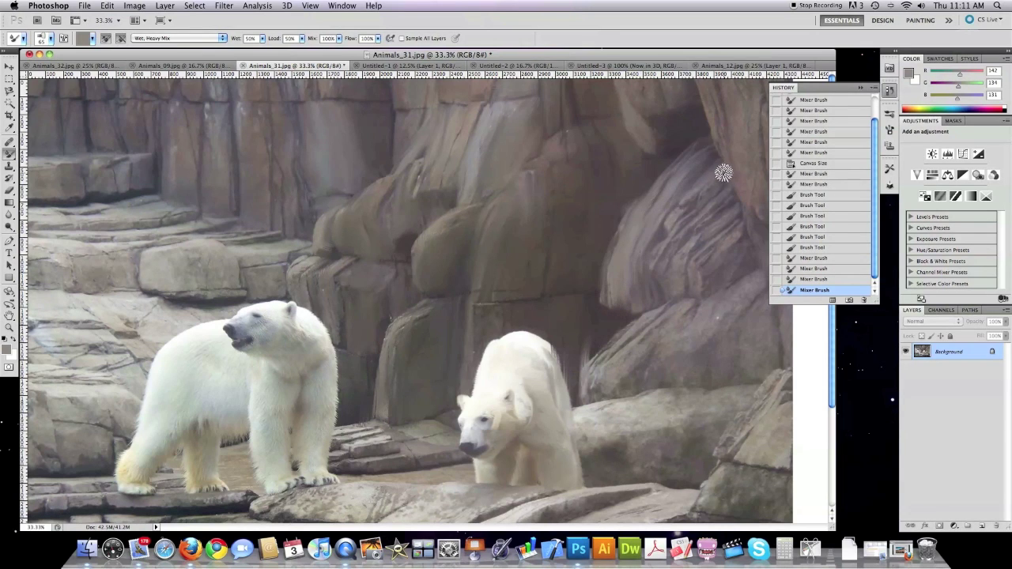
pyautogui.moveTo(657, 246)
pyautogui.mouseDown()
pyautogui.moveTo(661, 294)
pyautogui.moveTo(677, 284)
pyautogui.moveTo(688, 244)
pyautogui.moveTo(687, 270)
pyautogui.moveTo(696, 222)
pyautogui.moveTo(729, 193)
pyautogui.moveTo(738, 219)
pyautogui.moveTo(732, 209)
pyautogui.moveTo(712, 233)
pyautogui.moveTo(737, 234)
pyautogui.moveTo(706, 268)
pyautogui.moveTo(700, 260)
pyautogui.moveTo(696, 286)
pyautogui.moveTo(747, 259)
pyautogui.moveTo(668, 310)
pyautogui.mouseUp()
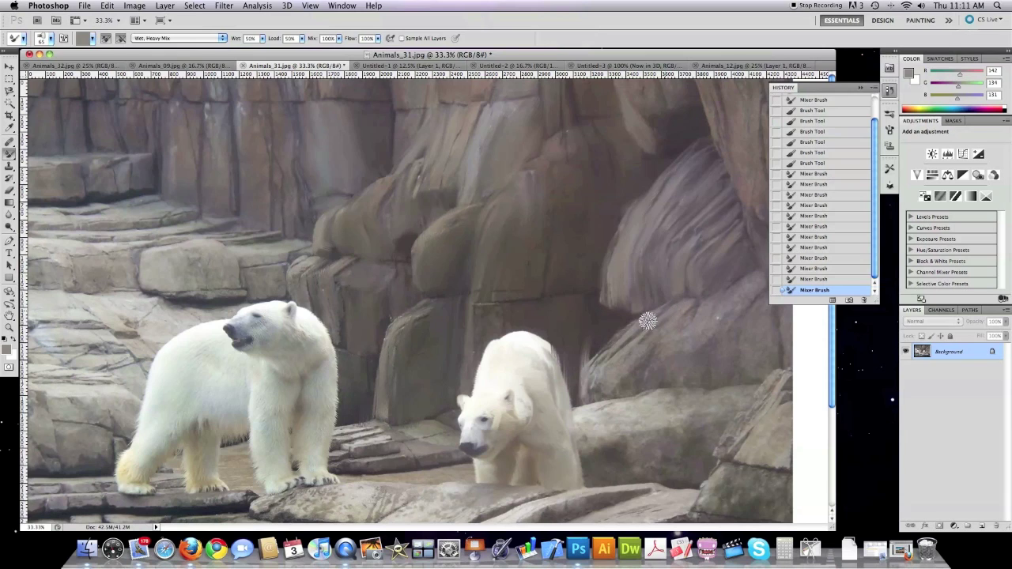
pyautogui.moveTo(648, 320)
pyautogui.mouseDown()
pyautogui.moveTo(602, 358)
pyautogui.moveTo(680, 310)
pyautogui.moveTo(608, 377)
pyautogui.moveTo(637, 384)
pyautogui.moveTo(677, 333)
pyautogui.moveTo(671, 373)
pyautogui.moveTo(692, 346)
pyautogui.moveTo(698, 303)
pyautogui.moveTo(697, 321)
pyautogui.moveTo(748, 290)
pyautogui.moveTo(711, 362)
pyautogui.moveTo(727, 335)
pyautogui.mouseUp()
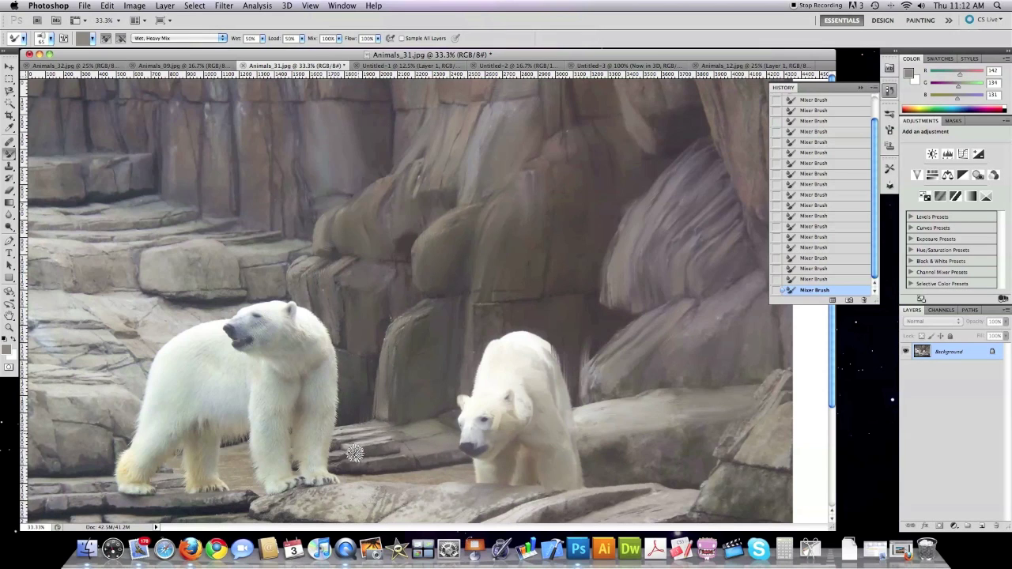
pyautogui.click(395, 66)
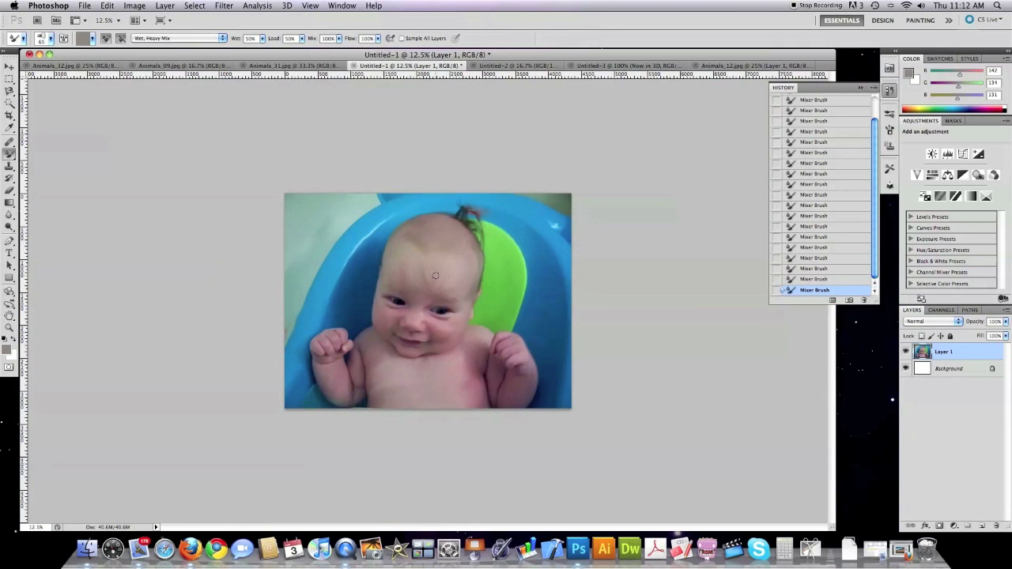
# Step: Zoom into the painted Untitled-1 baby photo and compare it with the unpainted Untitled-2 original
pyautogui.click(10, 327)
pyautogui.click(382, 371)
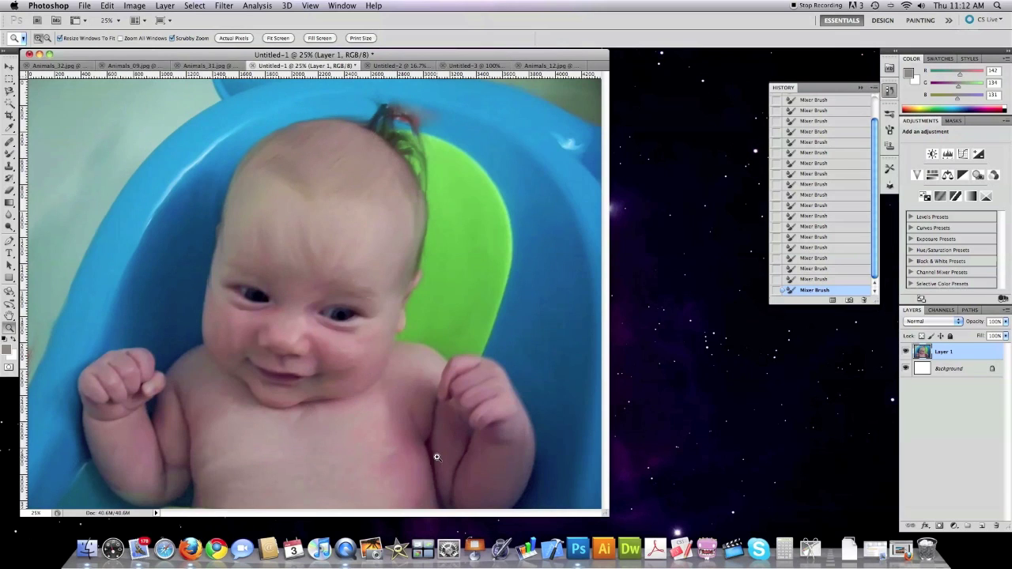
pyautogui.click(399, 66)
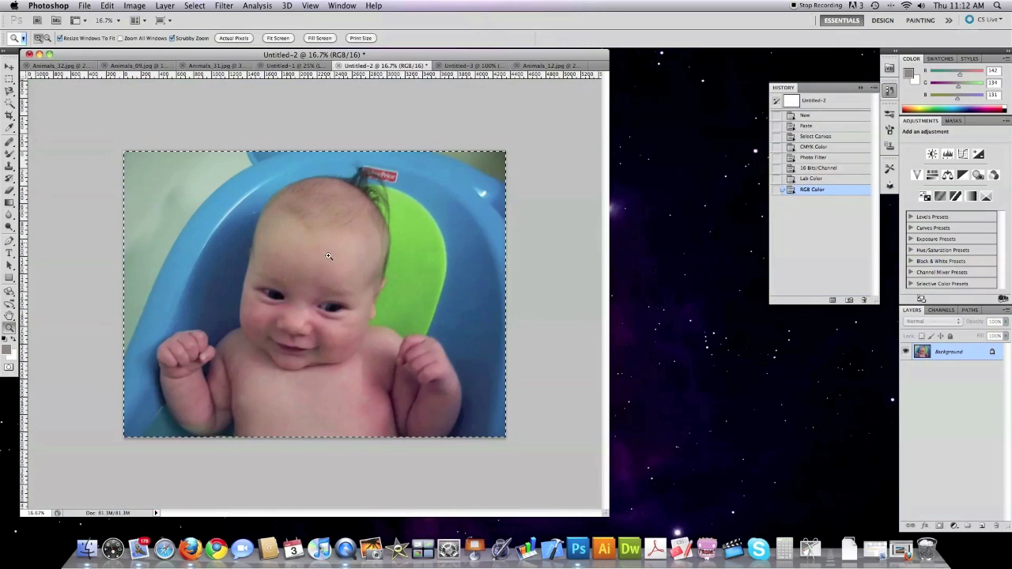
pyautogui.click(294, 65)
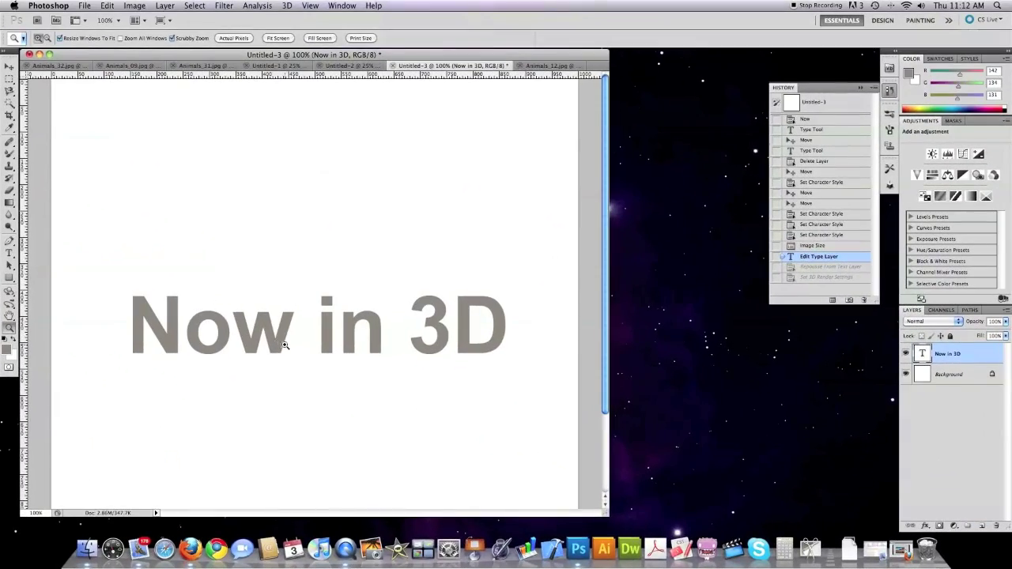
pyautogui.click(9, 68)
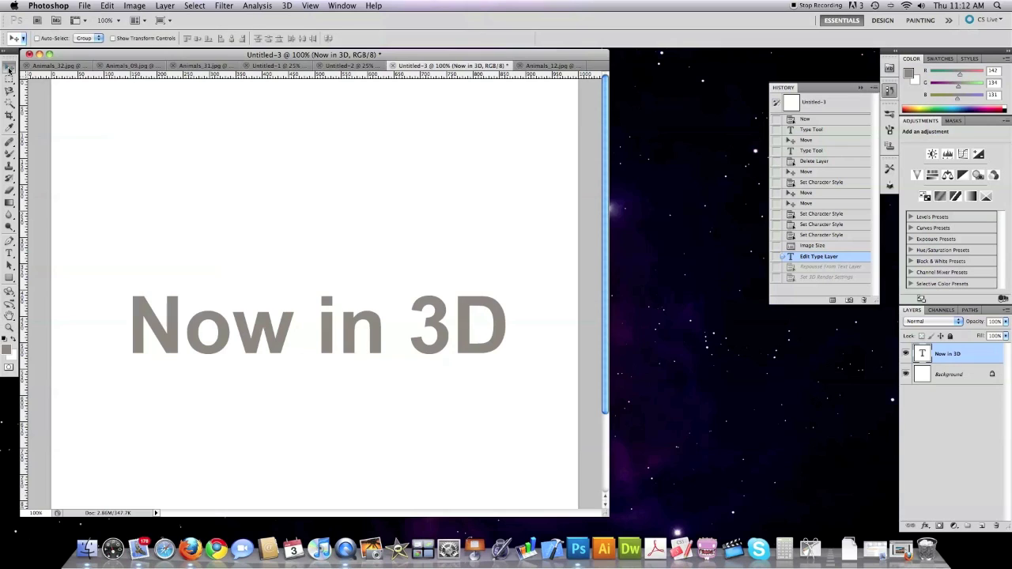
# Step: Make a rasterized 3D Repoussé object from the 'Now in 3D' text and tilt it to show depth
pyautogui.click(890, 185)
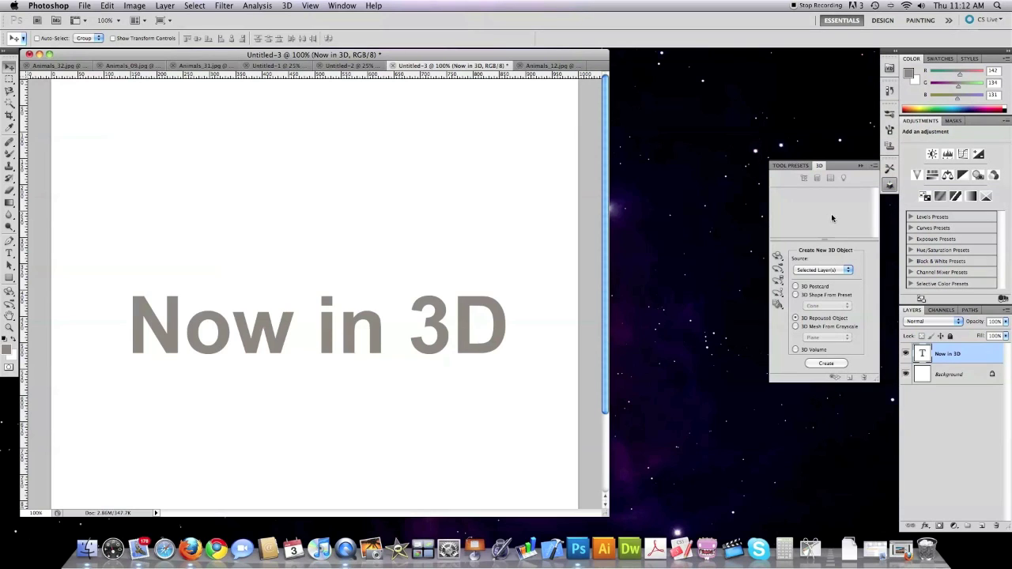
pyautogui.click(826, 364)
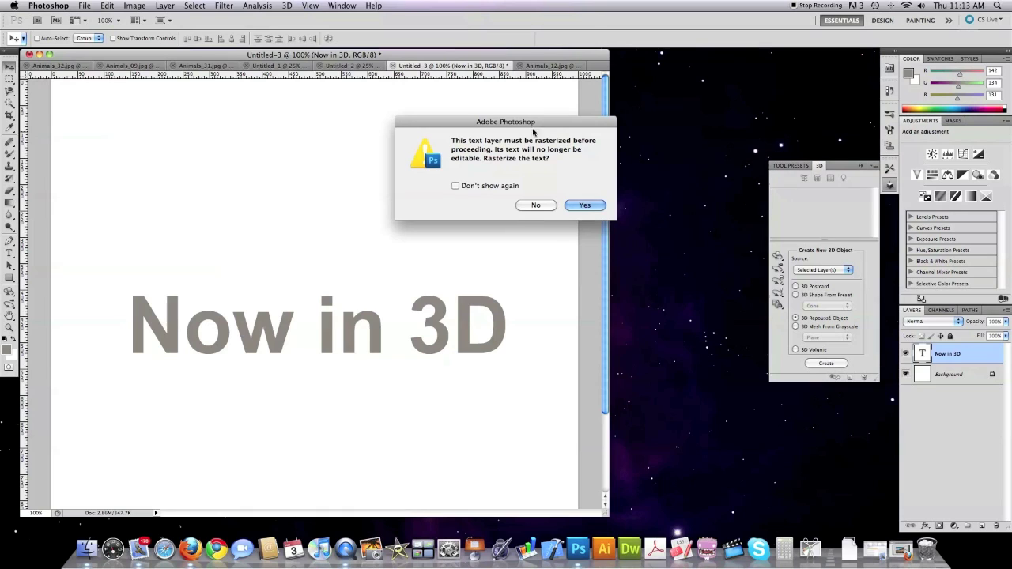
pyautogui.click(579, 205)
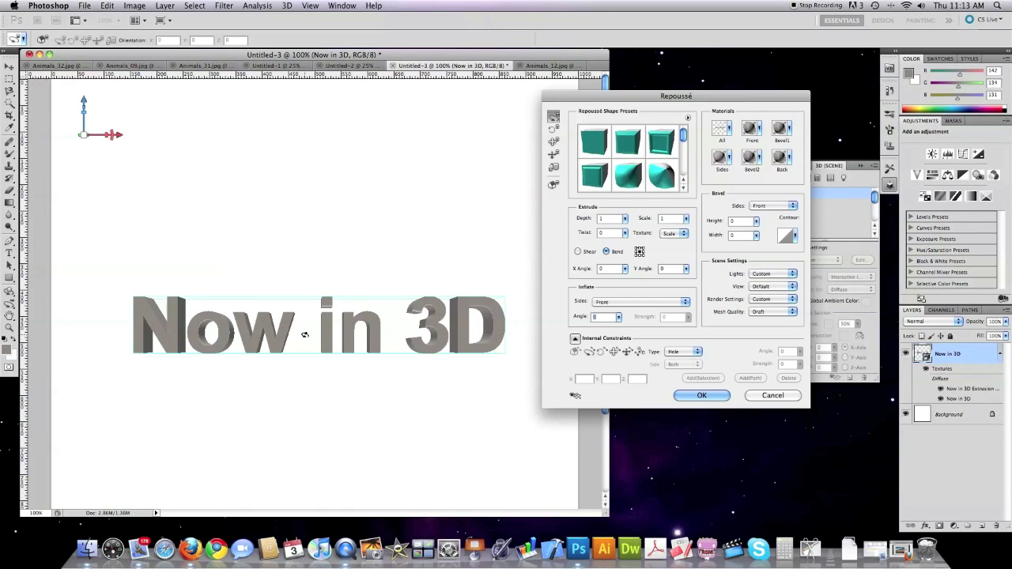
pyautogui.moveTo(293, 335); pyautogui.dragTo(312, 369)
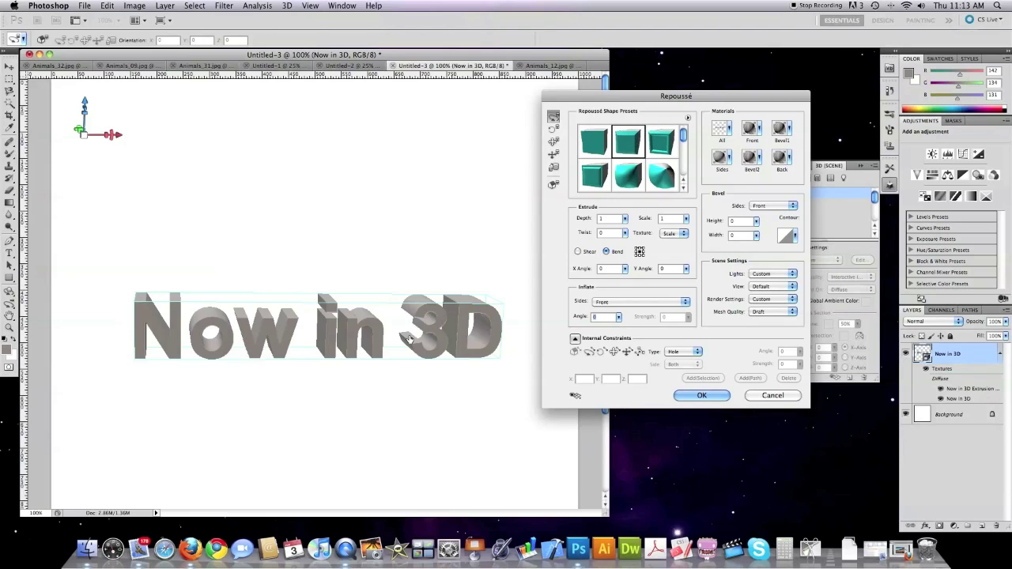
# Step: Deepen the extrusion and twist it into a fan, then reset to the plain Depth 1, Twist 0 preset
pyautogui.moveTo(625, 218)
pyautogui.mouseDown()
pyautogui.moveTo(642, 234)
pyautogui.moveTo(636, 214)
pyautogui.mouseUp()
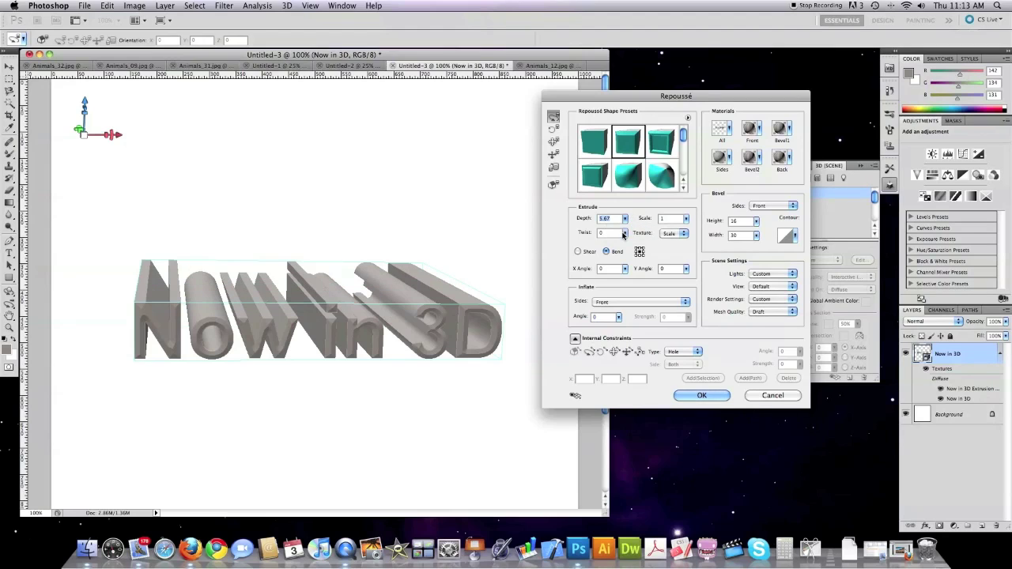
pyautogui.click(625, 235)
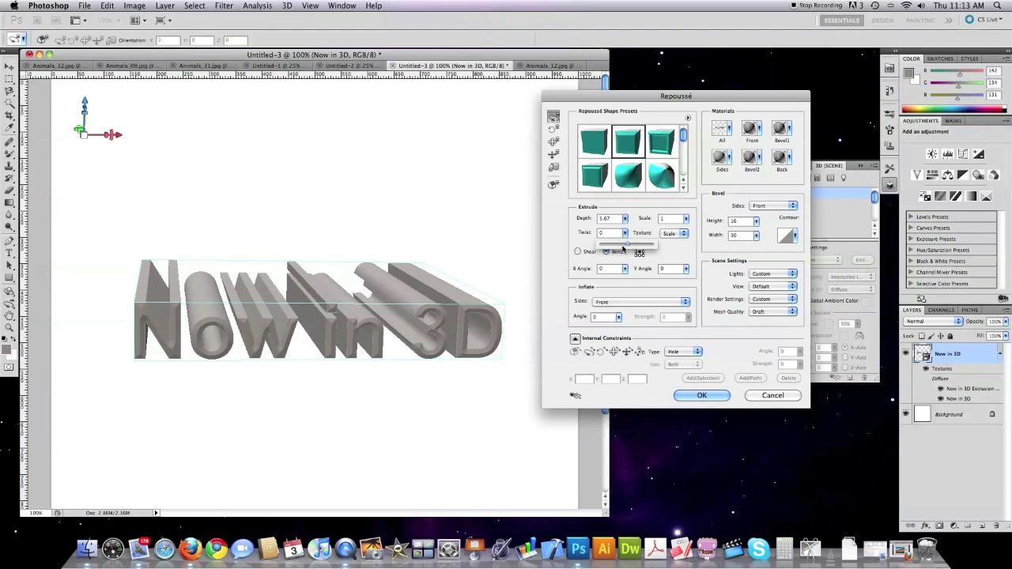
pyautogui.moveTo(617, 249); pyautogui.dragTo(616, 248)
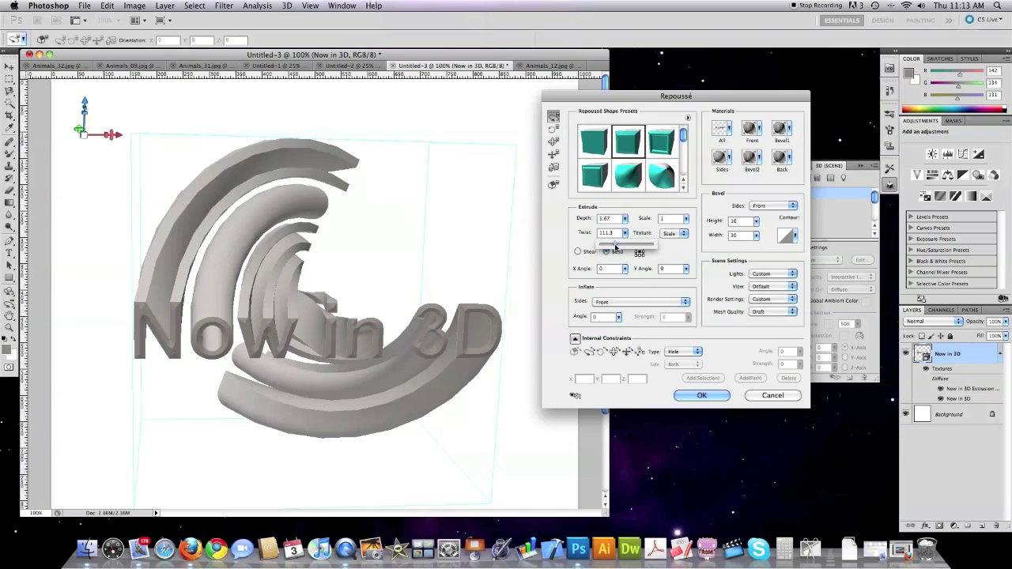
pyautogui.moveTo(622, 248); pyautogui.dragTo(630, 270)
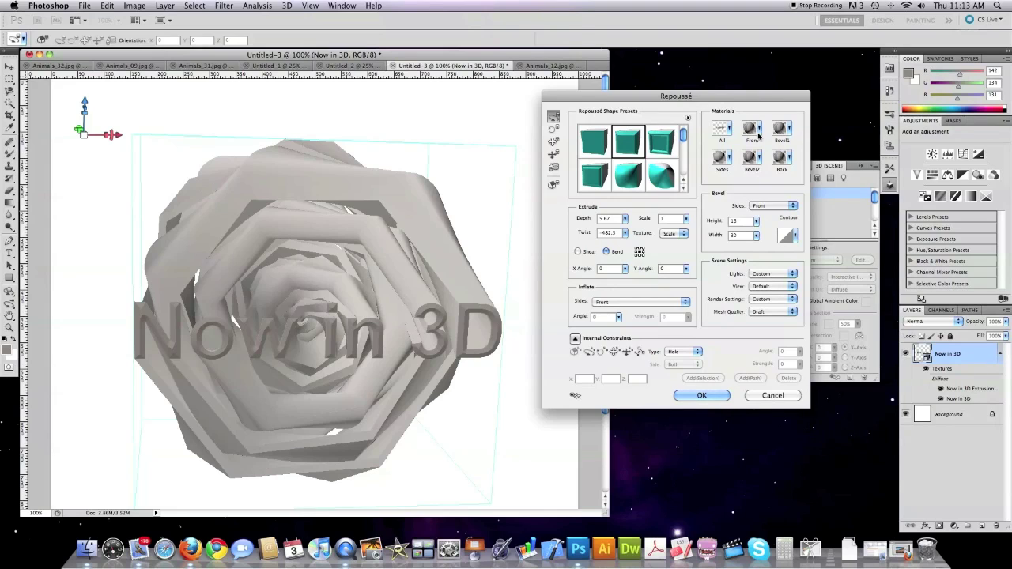
pyautogui.click(594, 141)
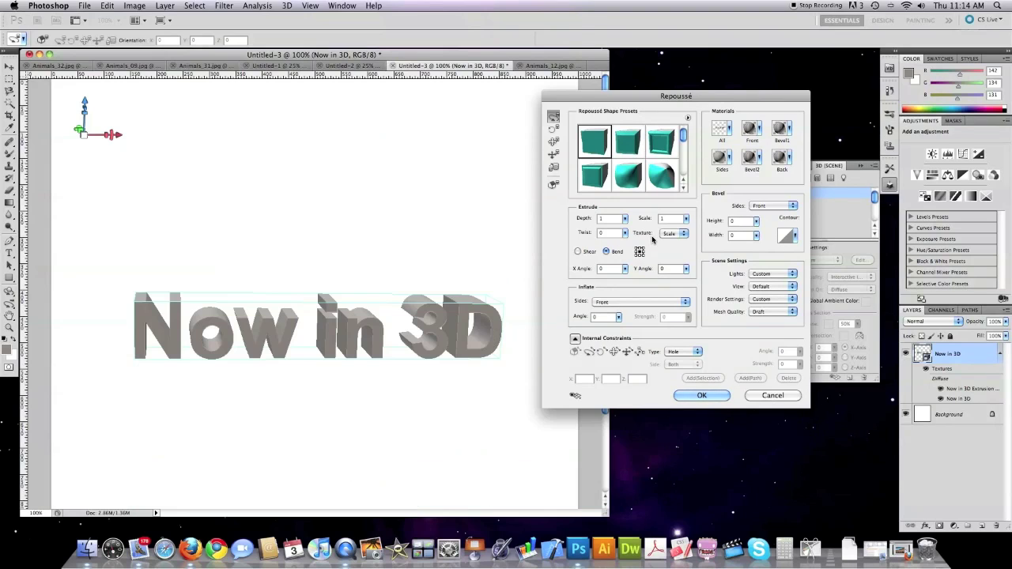
# Step: Apply a brown wood material to the front faces of the 'Now in 3D' text
pyautogui.click(758, 130)
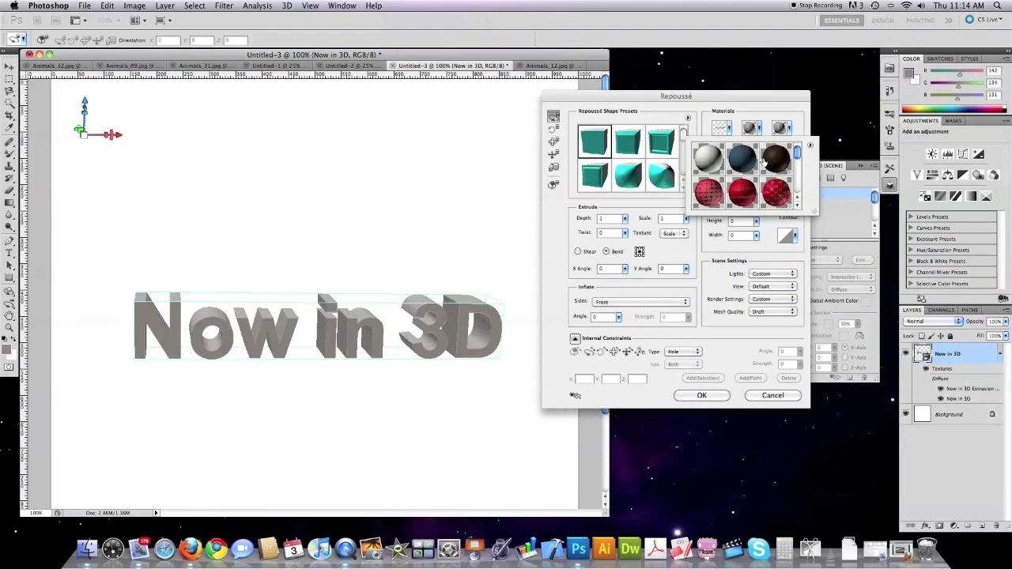
pyautogui.click(743, 163)
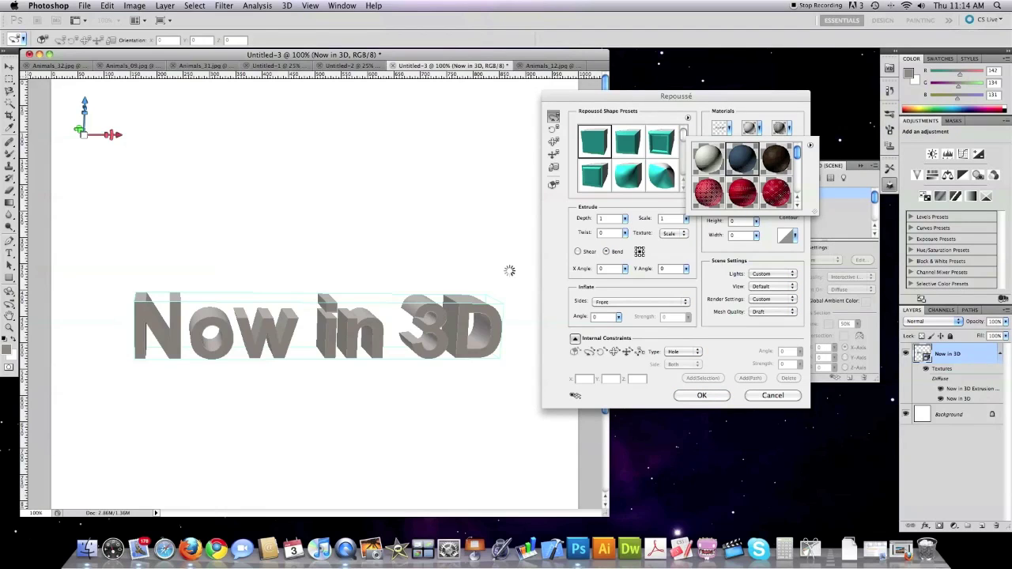
pyautogui.click(776, 159)
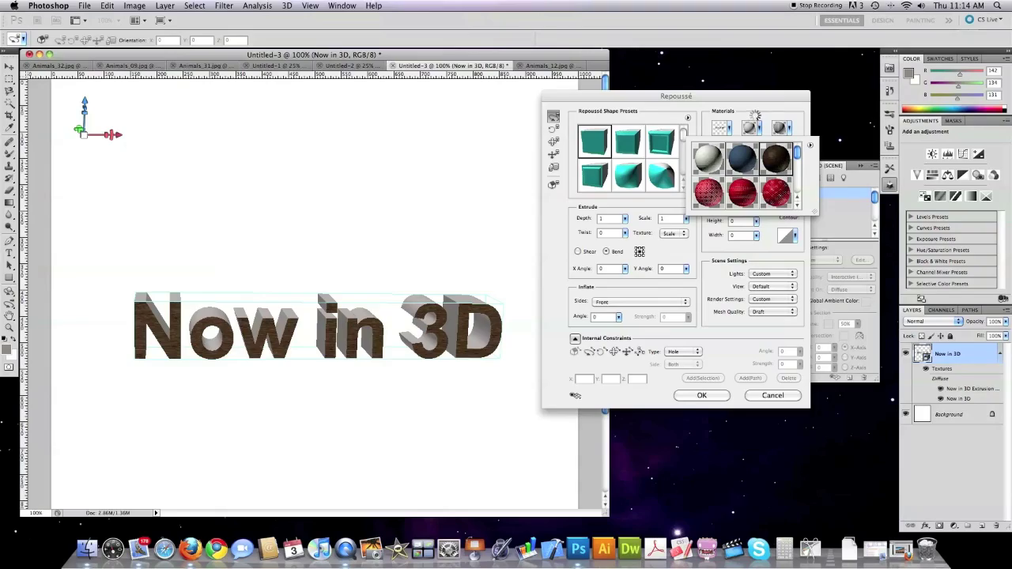
pyautogui.click(757, 118)
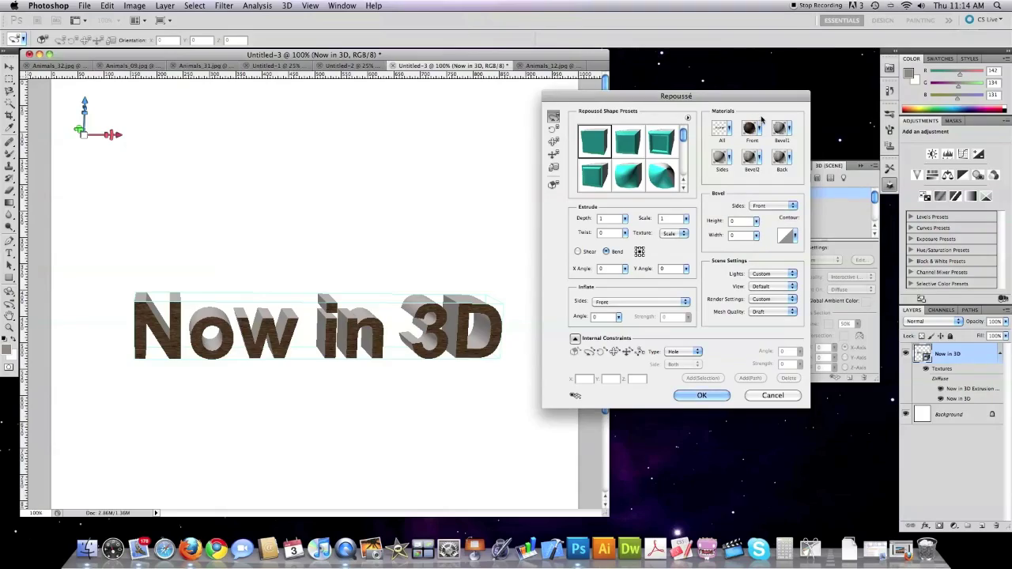
pyautogui.click(728, 157)
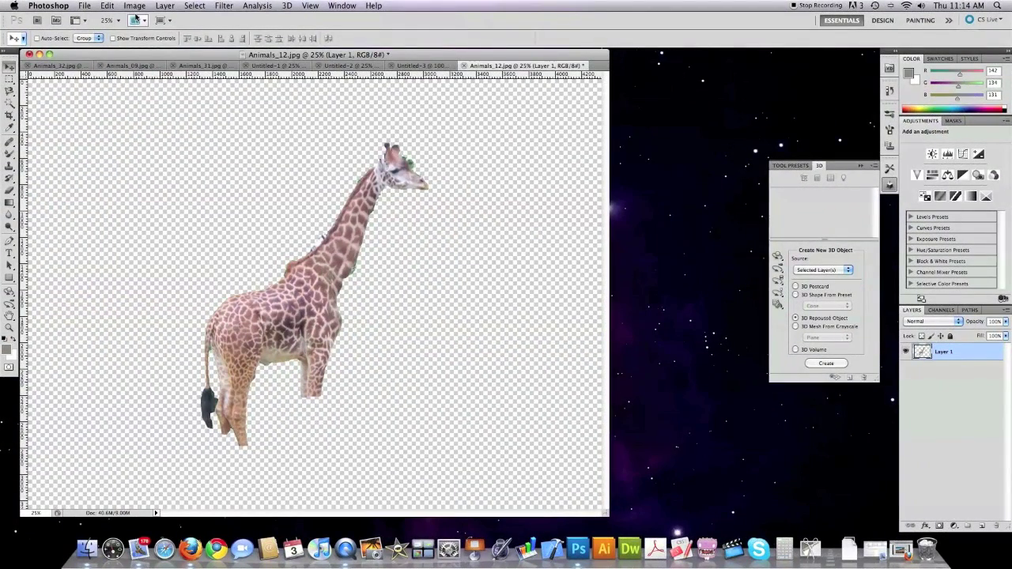
# Step: Start Puppet Warp on the giraffe and pin its head, upper neck and lower neck
pyautogui.click(107, 6)
pyautogui.moveTo(134, 5)
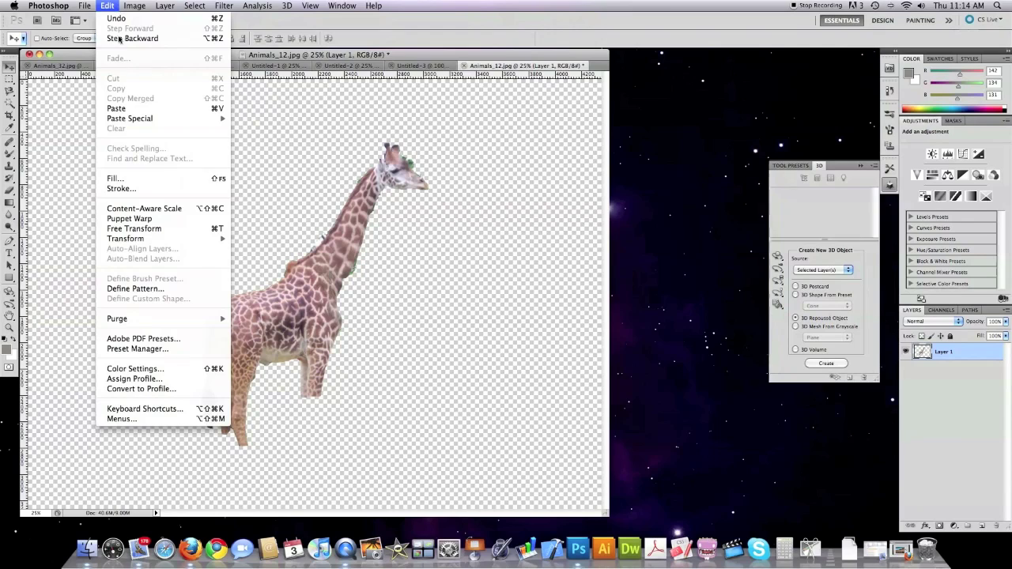
pyautogui.click(145, 221)
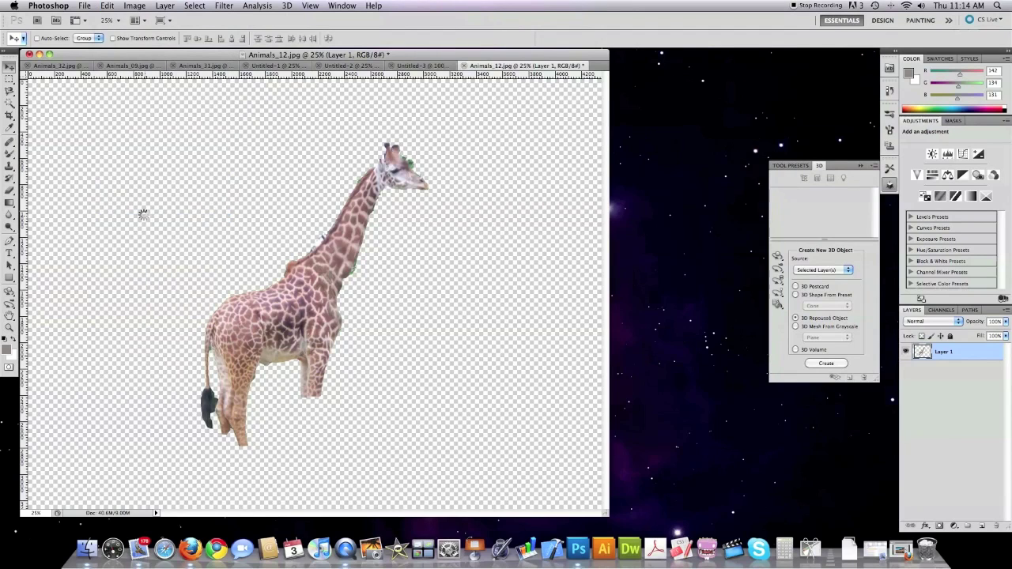
pyautogui.click(400, 169)
pyautogui.click(351, 221)
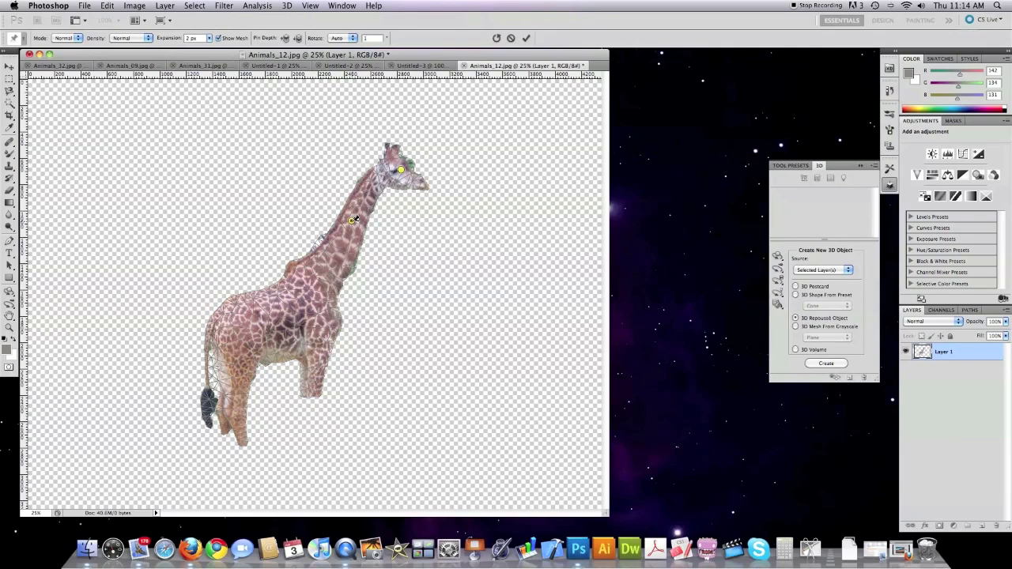
pyautogui.click(318, 275)
# Step: Drag the head pin down and right to bend the neck, then apply the warp
pyautogui.moveTo(403, 173); pyautogui.dragTo(433, 194)
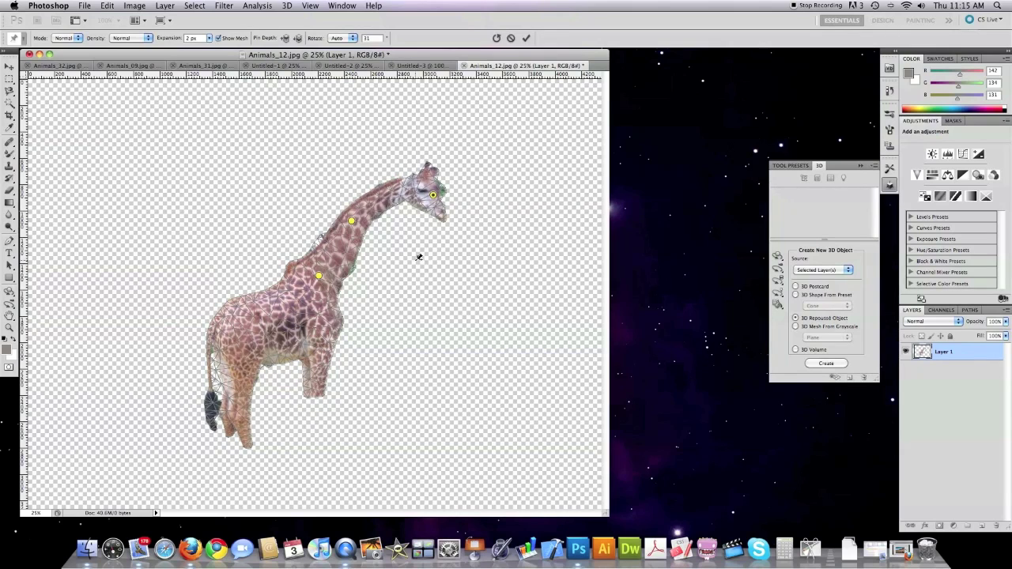
pyautogui.click(10, 78)
pyautogui.click(593, 188)
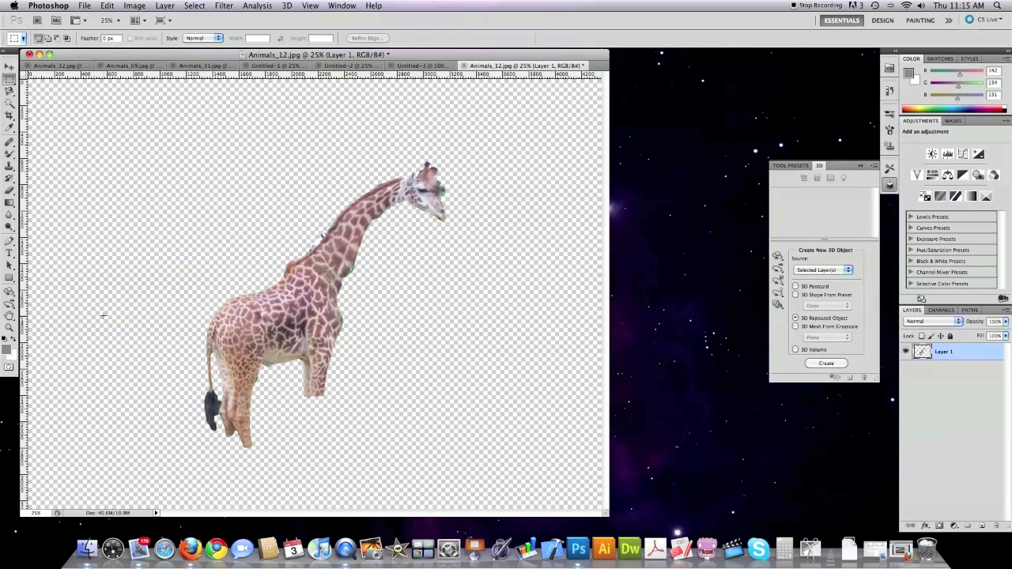
pyautogui.click(419, 65)
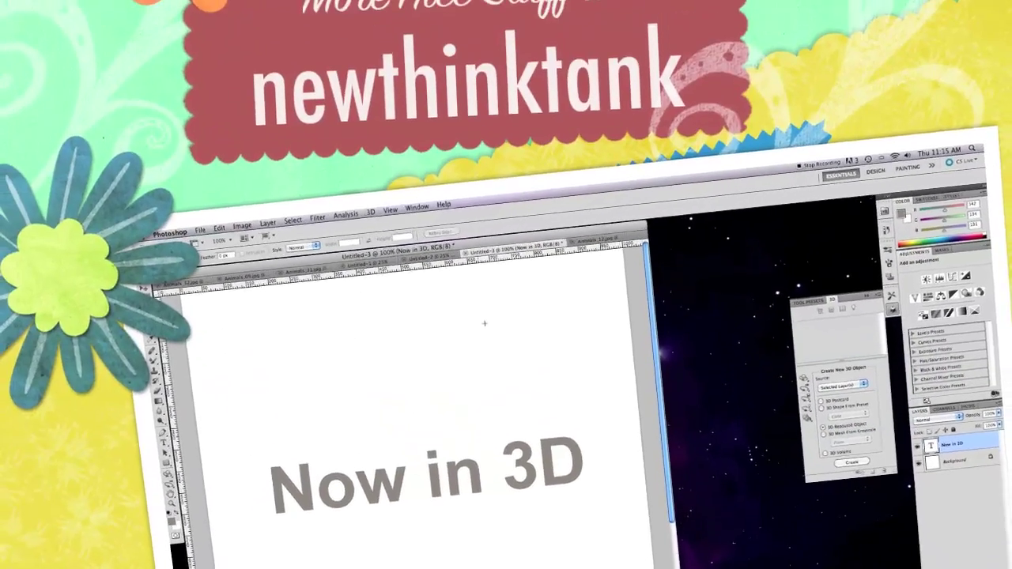